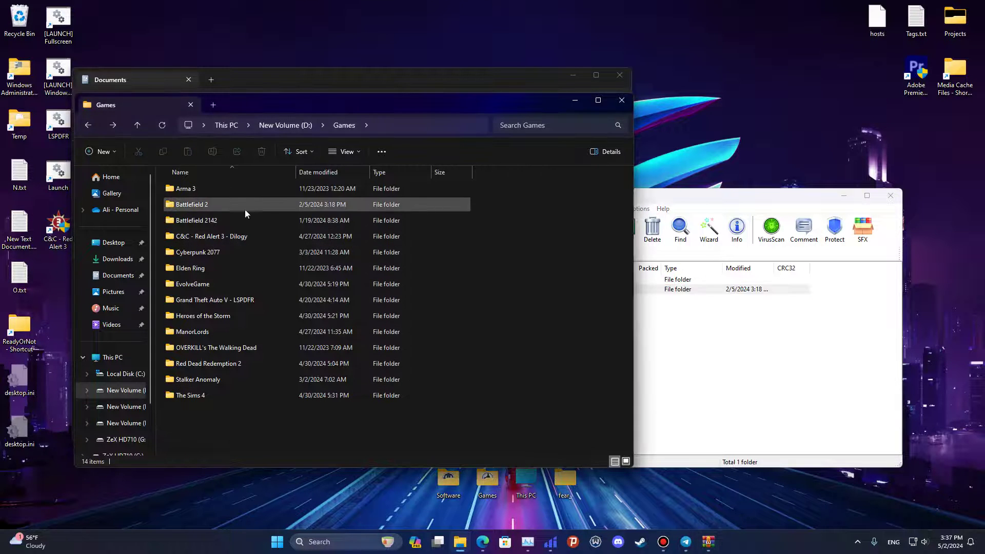
- Open the 0.Config folder inside the Battlefield 2 game folder
{"action": "left_click", "coordinate": [210, 205]}
{"action": "double_click", "coordinate": [197, 204]}
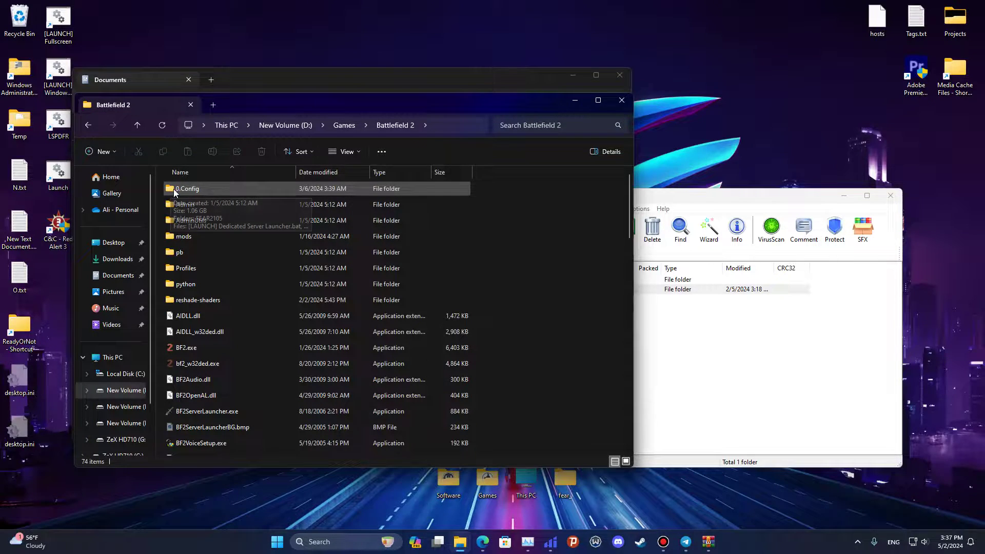
{"action": "double_click", "coordinate": [187, 189]}
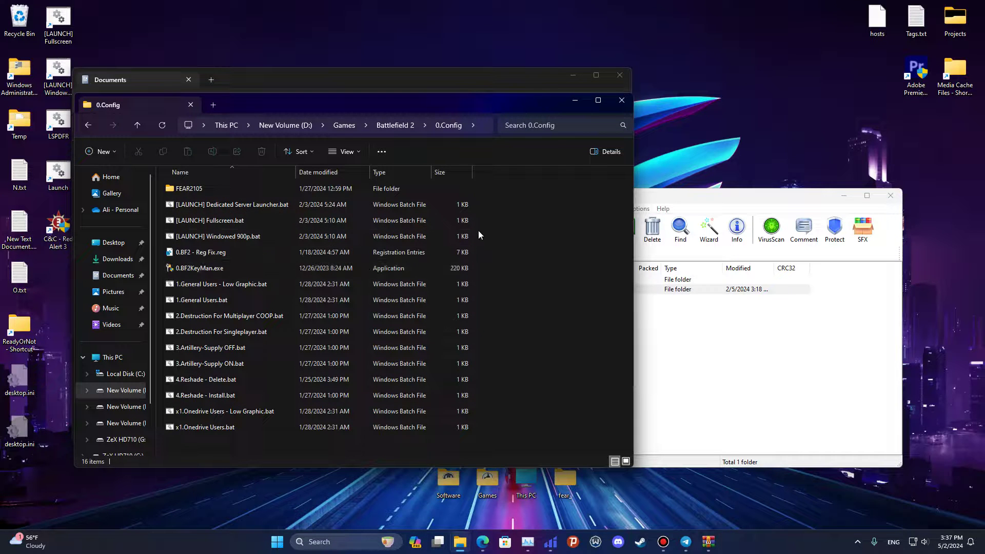
{"action": "left_click_drag", "start_coordinate": [498, 251], "coordinate": [475, 253]}
{"action": "mouse_move", "coordinate": [220, 269]}
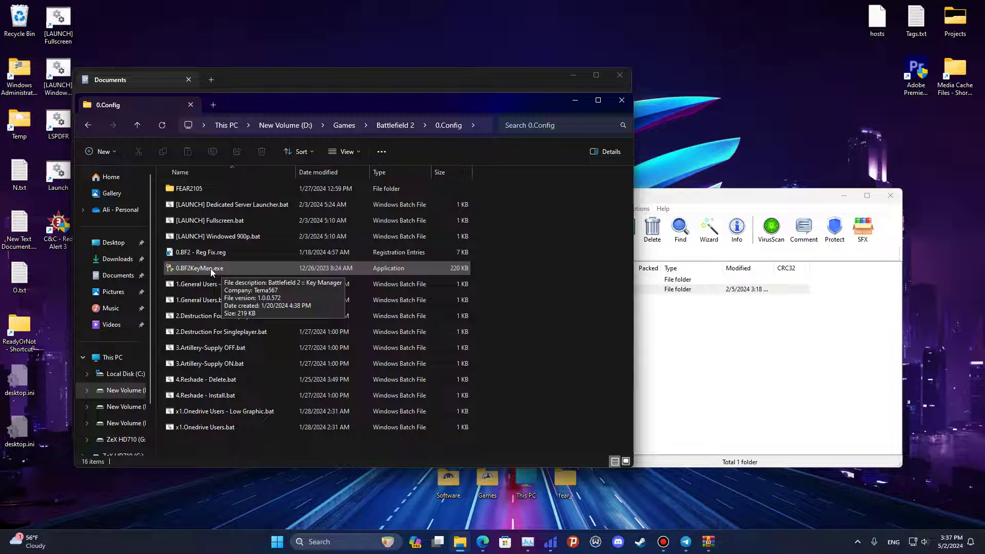
{"action": "left_click_drag", "start_coordinate": [476, 252], "coordinate": [427, 270]}
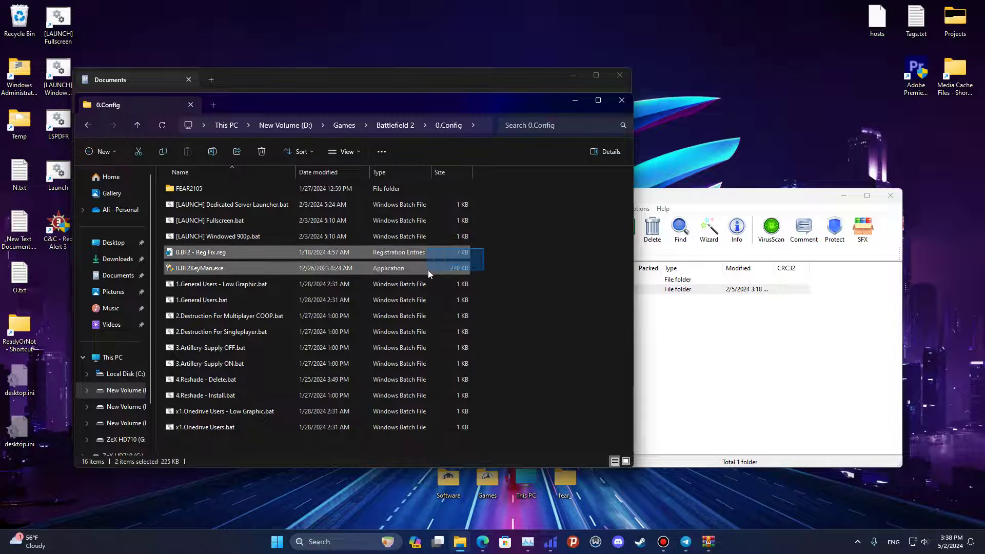
{"action": "left_click_drag", "start_coordinate": [505, 281], "coordinate": [311, 386]}
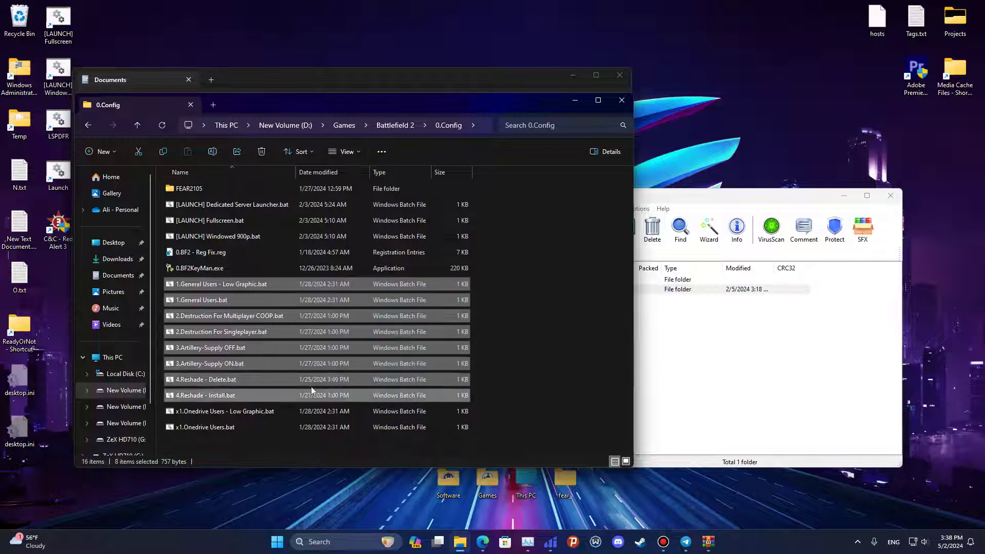
- Add 0.BF2 - Reg Fix.reg to the Windows registry, allowing the Registry Editor to make the changes
{"action": "left_click", "coordinate": [214, 254]}
{"action": "double_click", "coordinate": [214, 254]}
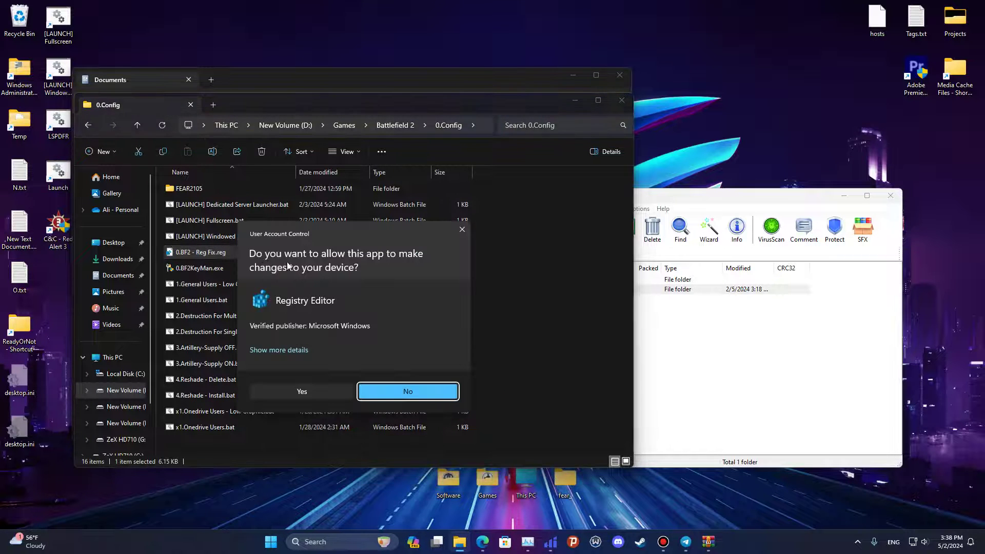
{"action": "left_click", "coordinate": [331, 390]}
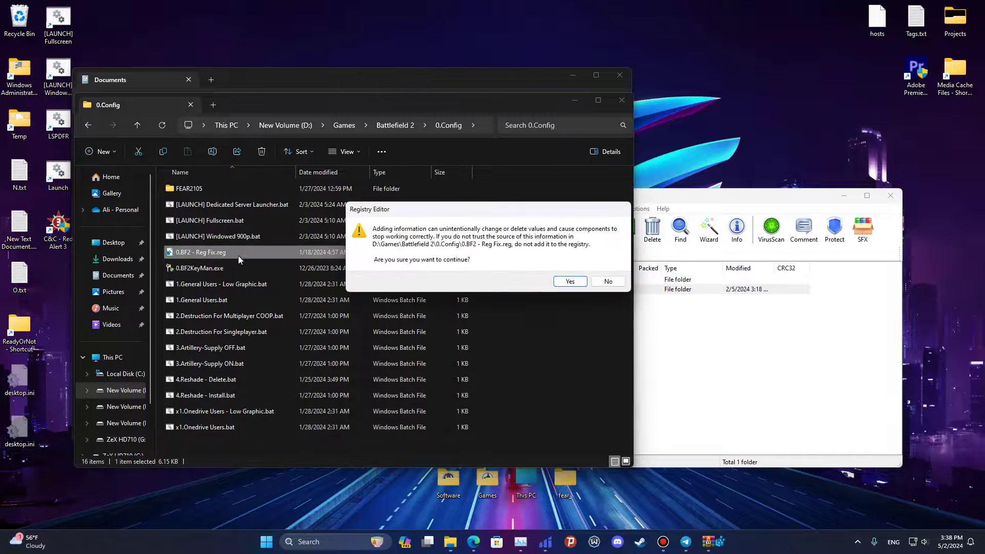
{"action": "left_click", "coordinate": [569, 283]}
{"action": "left_click", "coordinate": [613, 275]}
- Run 0.BF2KeyMan.exe and apply randomly generated licence keys in the Battlefield 2 and Special Forces licence key fields
{"action": "double_click", "coordinate": [208, 268]}
{"action": "left_click", "coordinate": [405, 398]}
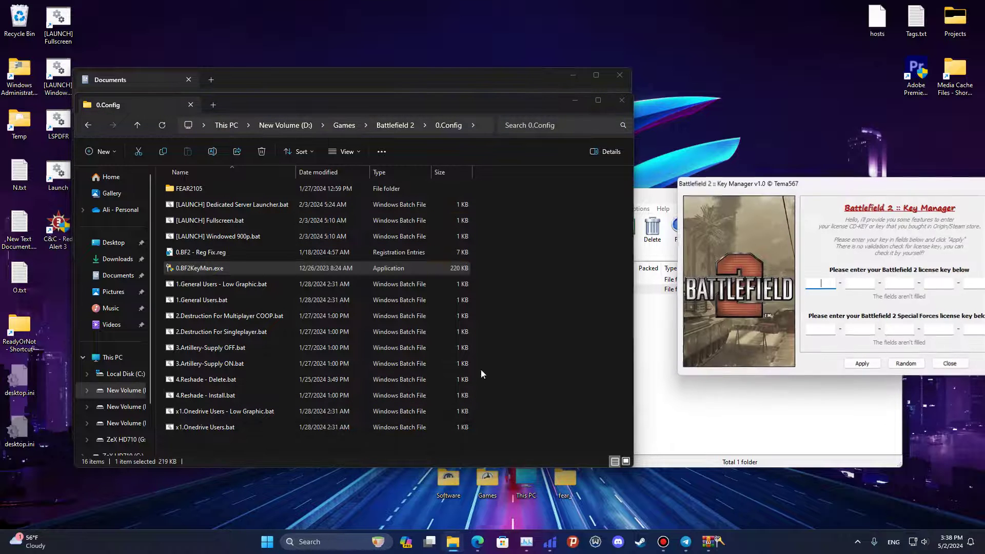
{"action": "left_click_drag", "start_coordinate": [818, 187], "coordinate": [663, 179]}
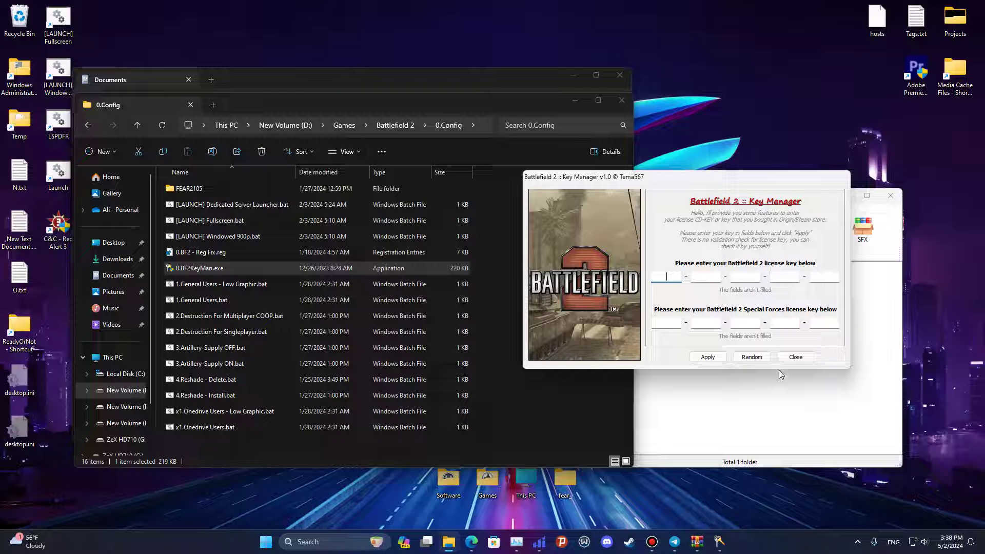
{"action": "left_click", "coordinate": [759, 359]}
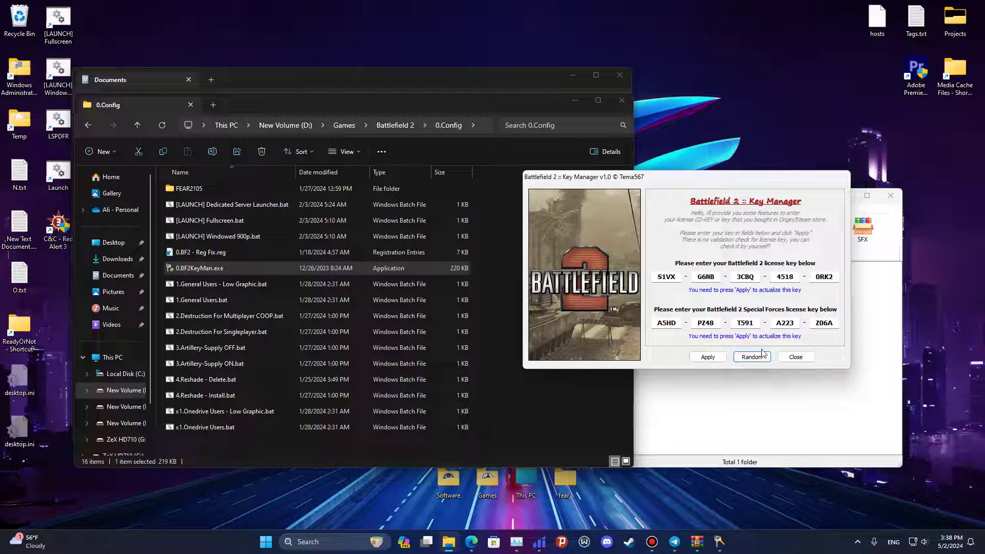
{"action": "left_click", "coordinate": [716, 358]}
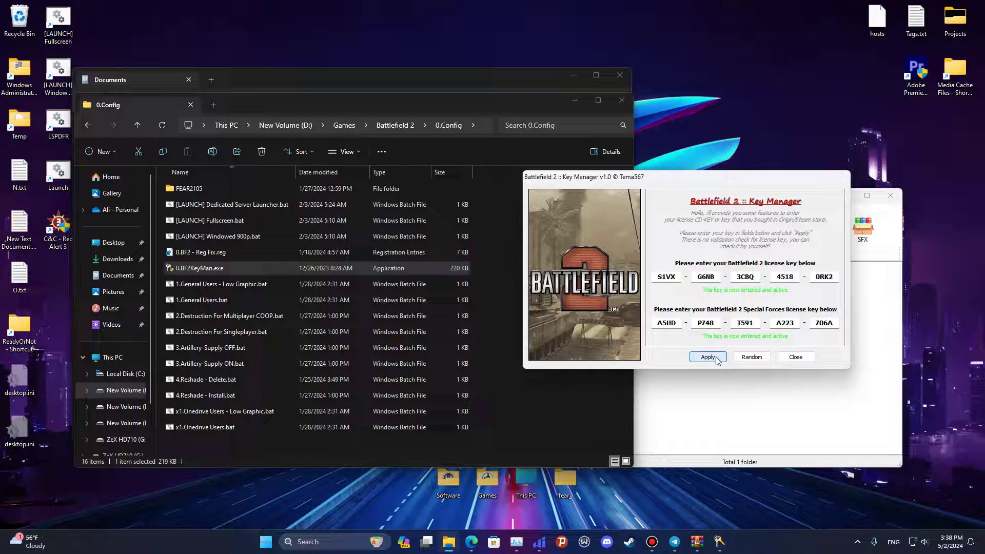
{"action": "left_click", "coordinate": [801, 358]}
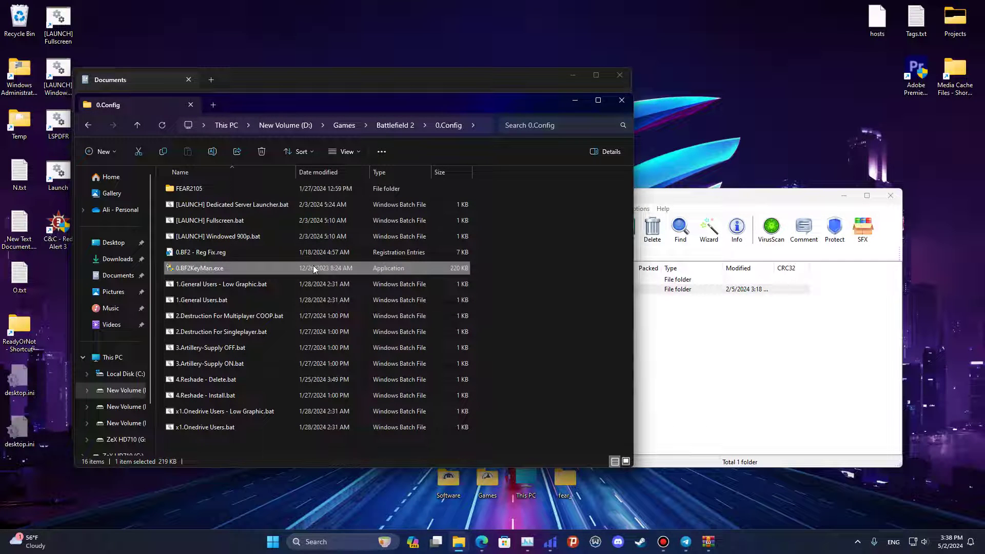
- Reopen 0.BF2KeyMan.exe to check the stored licence keys, and close it
{"action": "double_click", "coordinate": [325, 266]}
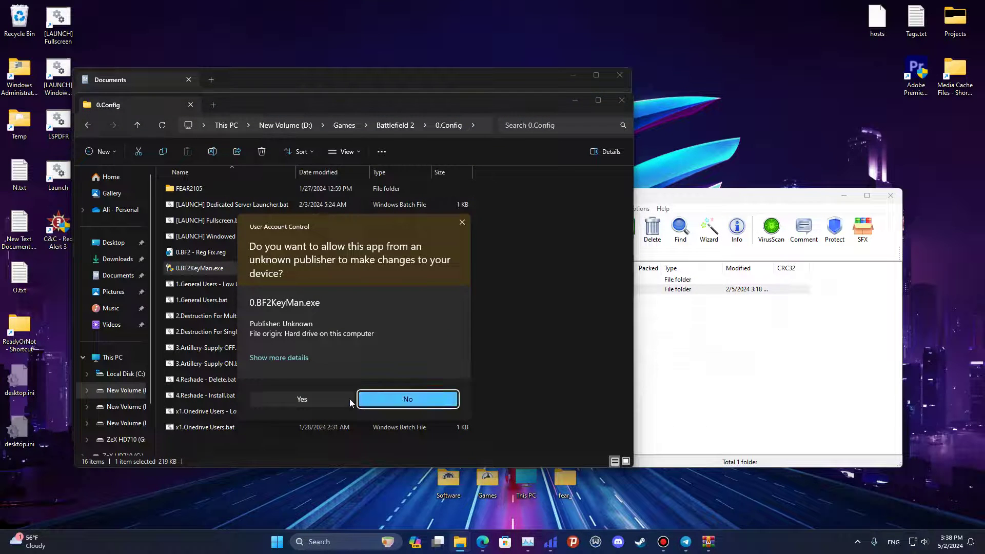
{"action": "key", "text": "alt+y"}
{"action": "left_click_drag", "start_coordinate": [855, 212], "coordinate": [681, 210]}
{"action": "left_click", "coordinate": [792, 358]}
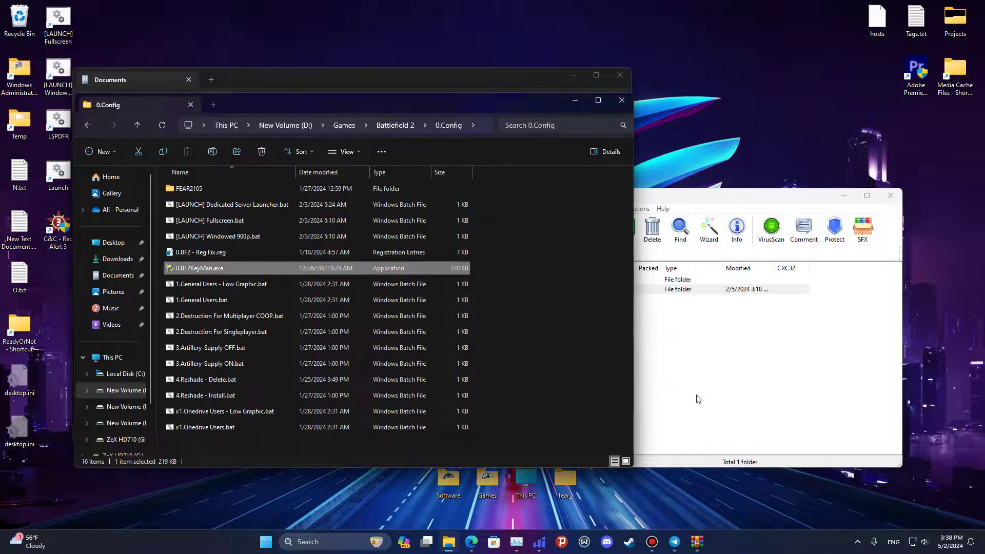
- Run 1.General Users.bat to copy the high-graphics profile files into the Battlefield 2 folder in Documents
{"action": "left_click", "coordinate": [556, 321]}
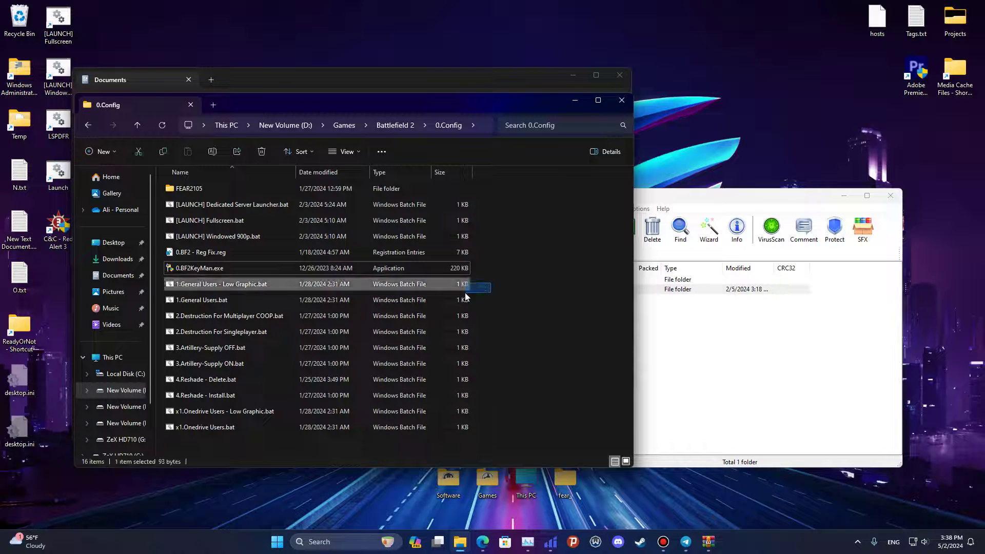
{"action": "left_click_drag", "start_coordinate": [469, 285], "coordinate": [411, 307]}
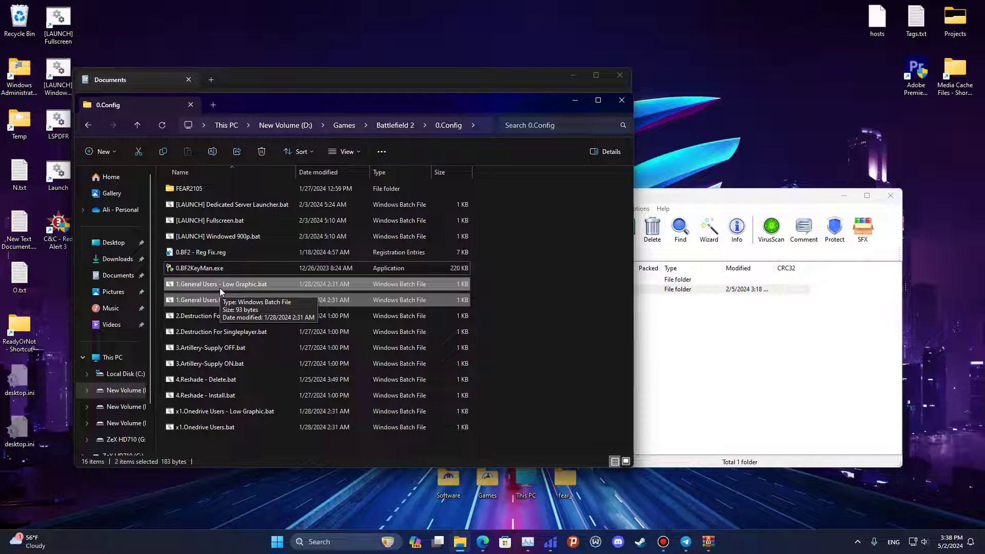
{"action": "left_click", "coordinate": [240, 283]}
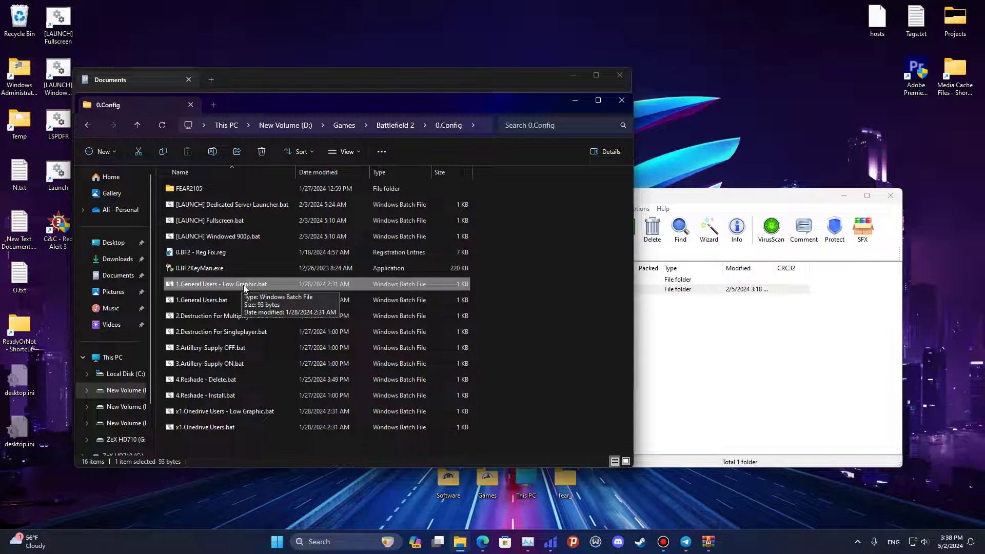
{"action": "left_click", "coordinate": [234, 301]}
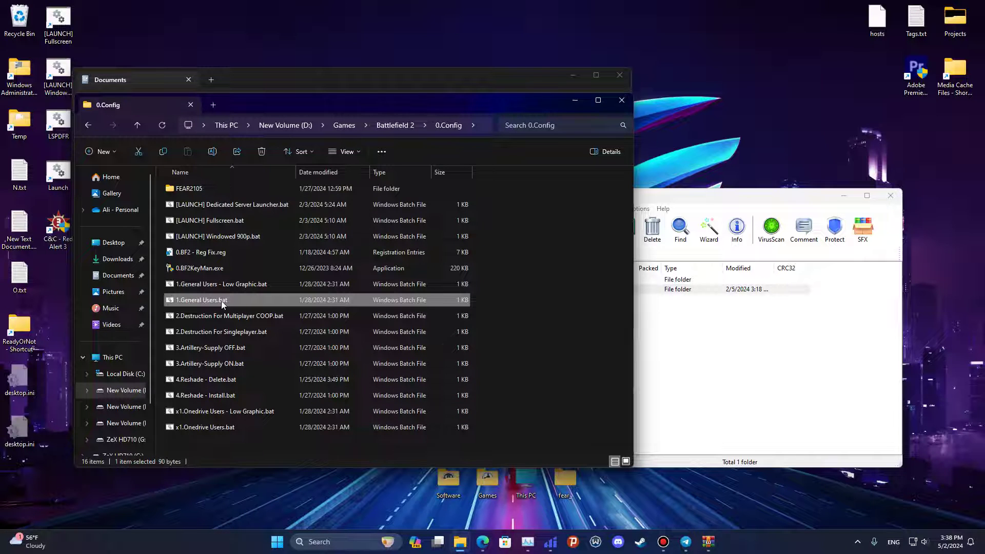
{"action": "double_click", "coordinate": [229, 301]}
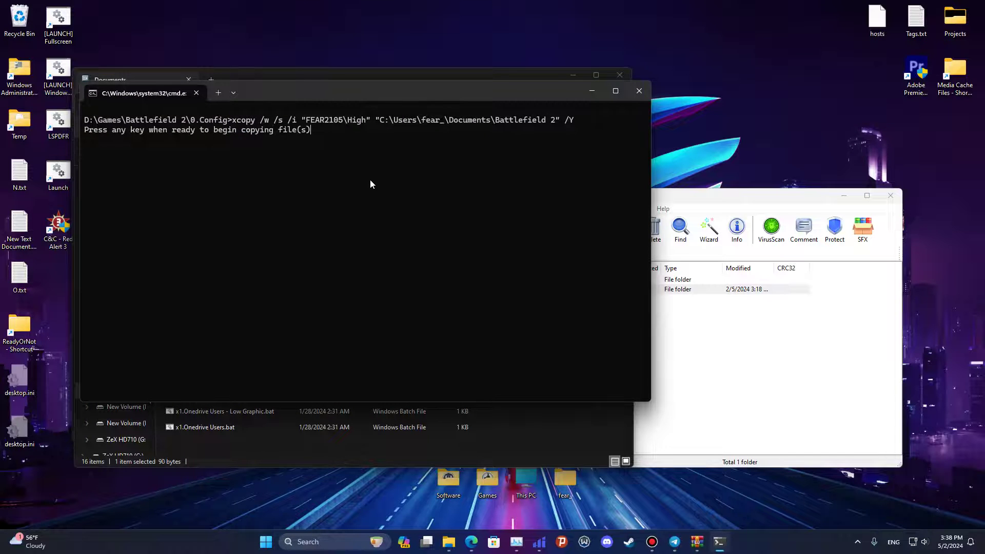
{"action": "key", "text": "Return"}
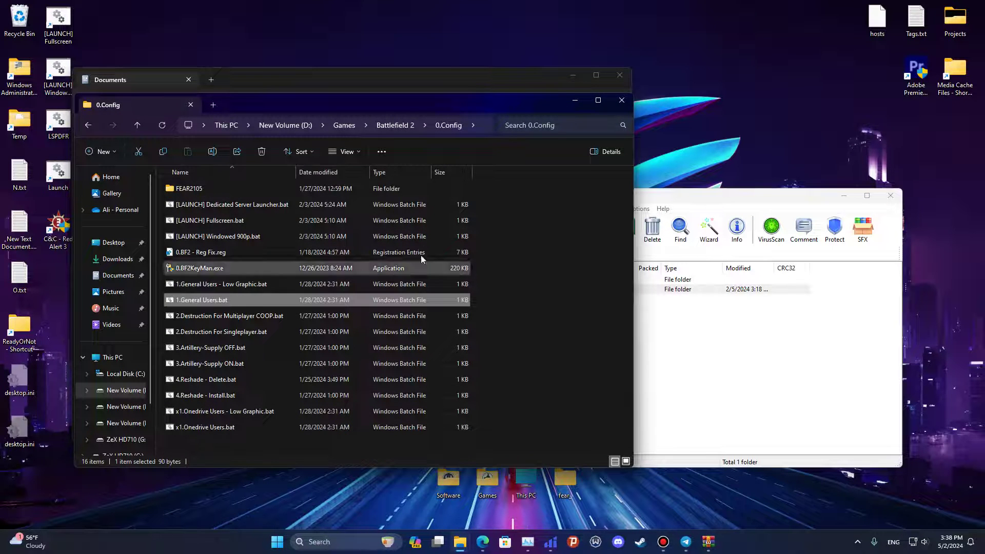
- Check the contents of the Battlefield 2 folder in Documents, and return to the 0.Config folder
{"action": "left_click", "coordinate": [423, 78]}
{"action": "scroll", "coordinate": [251, 297], "scroll_direction": "down", "scroll_amount": 3}
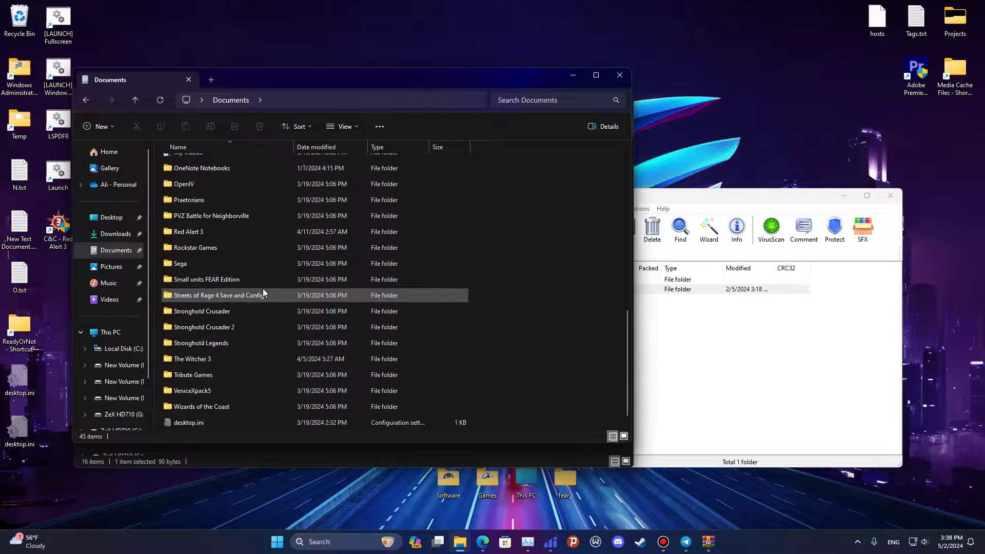
{"action": "left_click", "coordinate": [123, 249]}
{"action": "scroll", "coordinate": [236, 306], "scroll_direction": "down", "scroll_amount": 2}
{"action": "scroll", "coordinate": [241, 280], "scroll_direction": "up", "scroll_amount": 2}
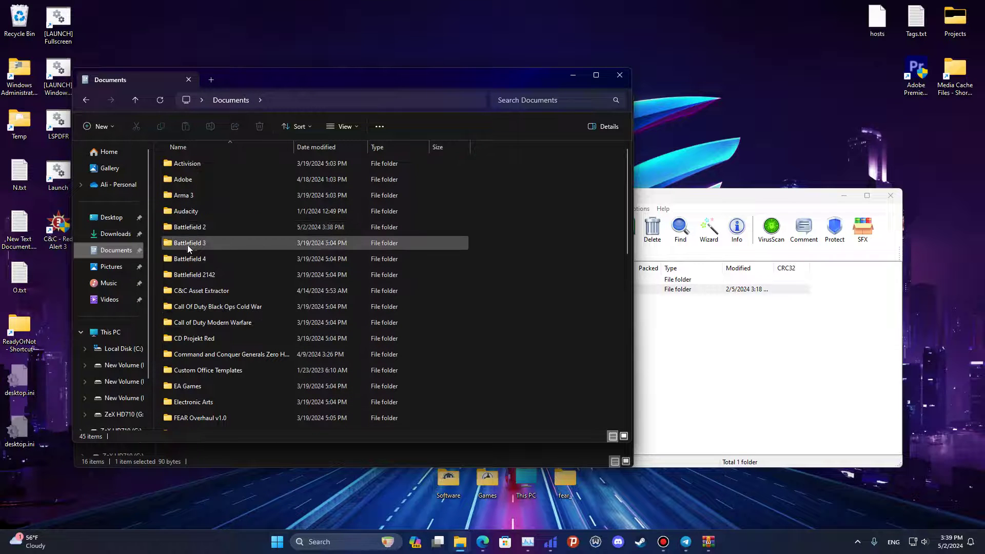
{"action": "double_click", "coordinate": [196, 227]}
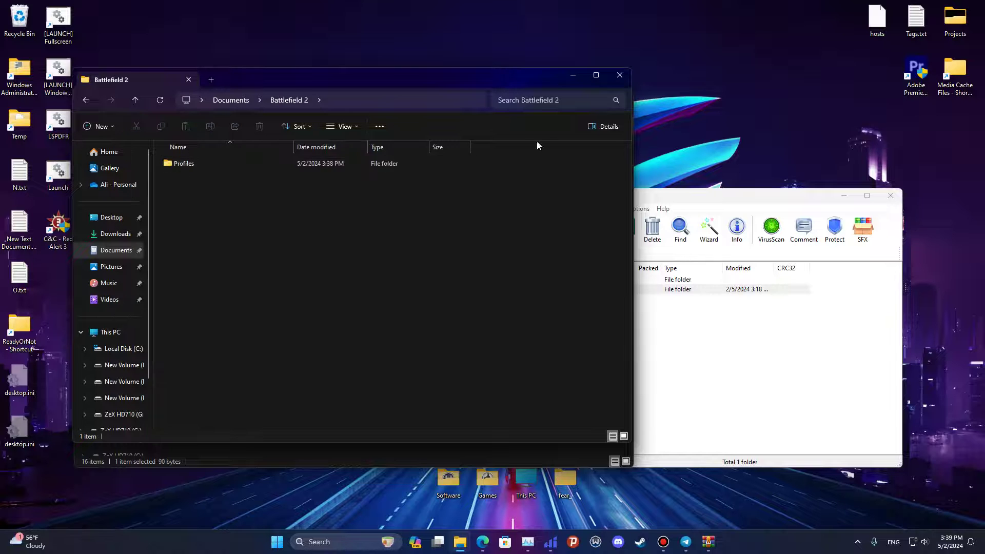
{"action": "left_click", "coordinate": [568, 76]}
{"action": "left_click", "coordinate": [512, 301]}
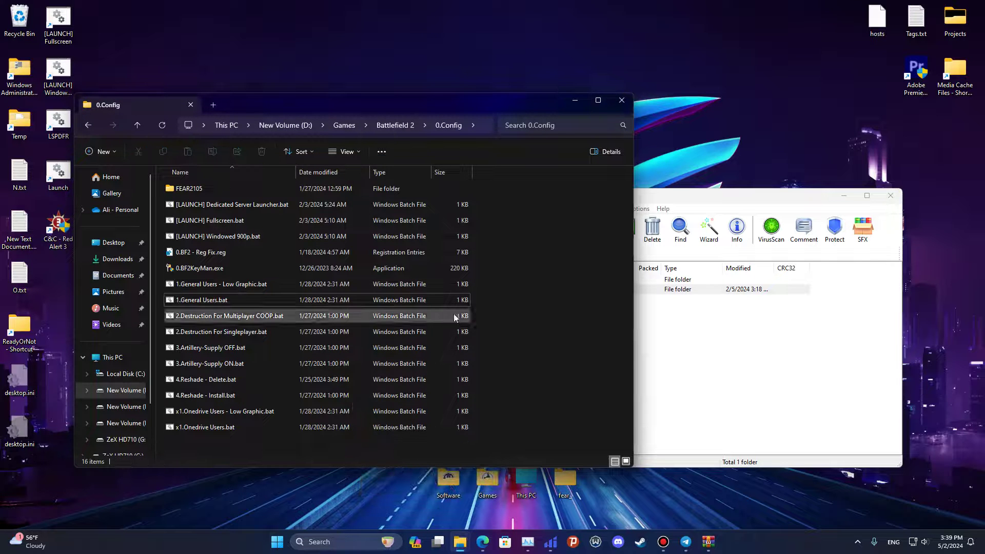
{"action": "left_click_drag", "start_coordinate": [488, 315], "coordinate": [202, 318]}
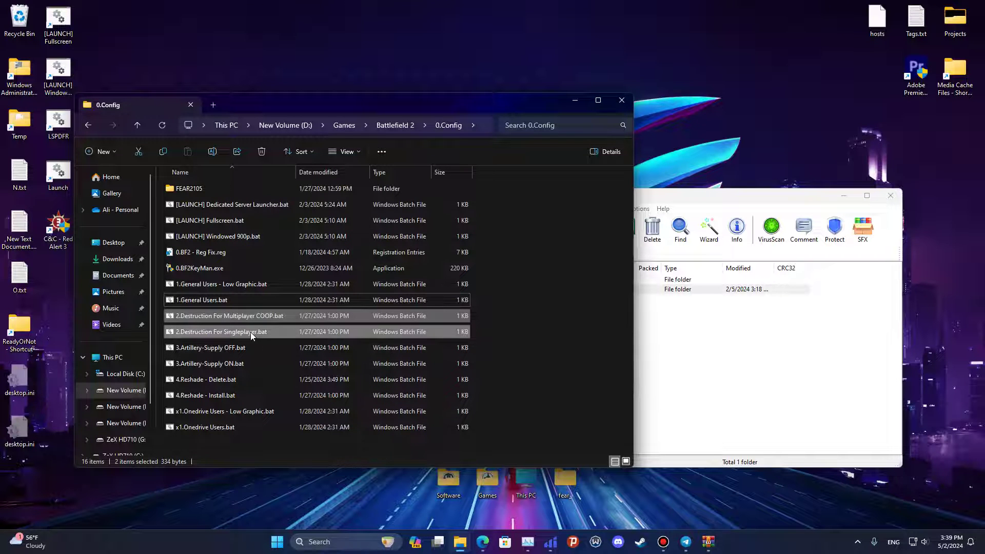
{"action": "left_click", "coordinate": [481, 337]}
{"action": "left_click", "coordinate": [337, 316]}
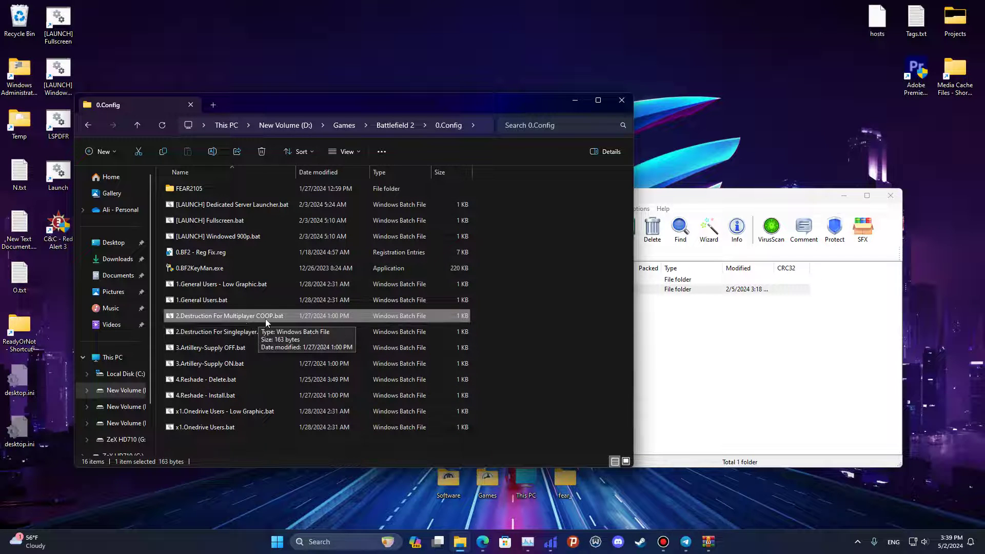
{"action": "left_click", "coordinate": [241, 332]}
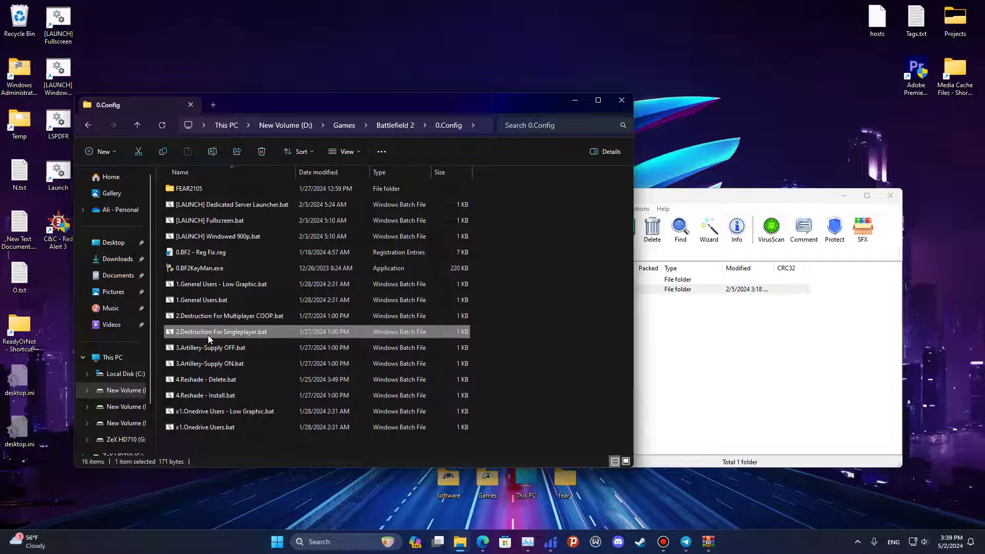
{"action": "left_click", "coordinate": [245, 334]}
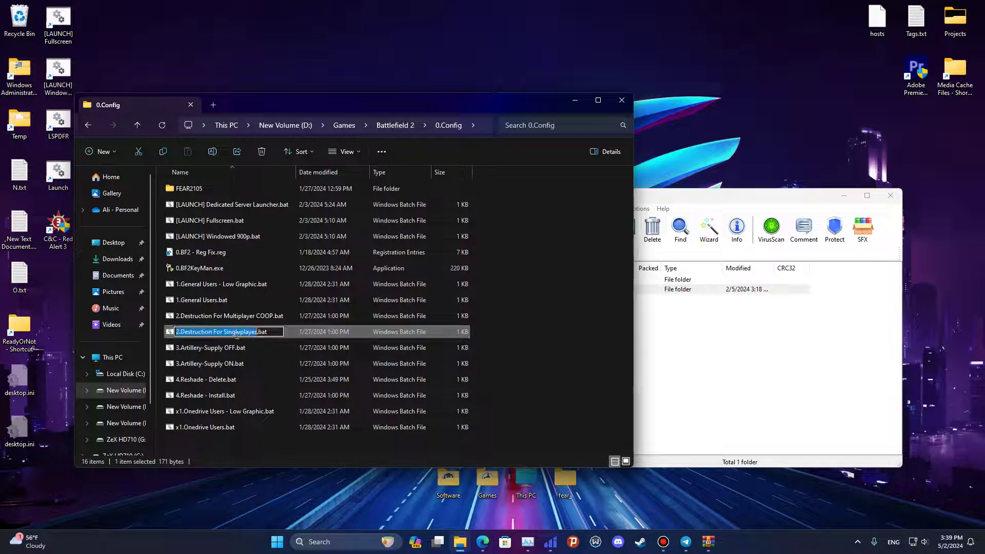
{"action": "left_click", "coordinate": [242, 205]}
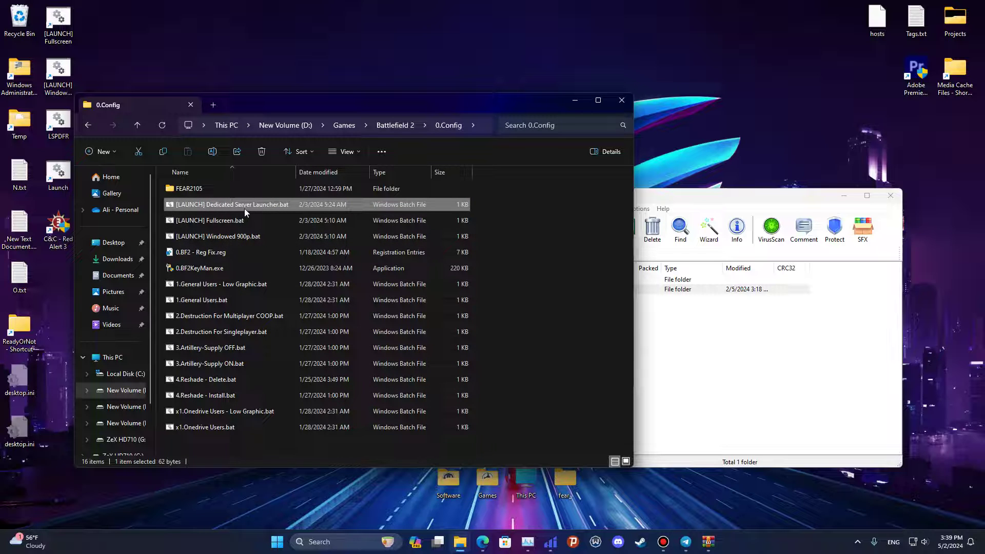
{"action": "left_click", "coordinate": [229, 320]}
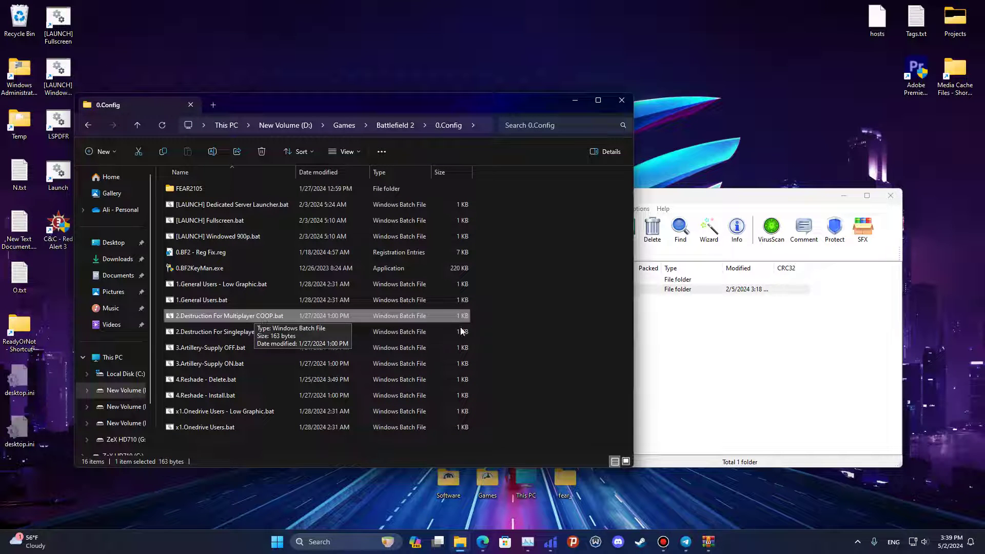
- Run 2.Destruction For Singleplayer.bat to copy the singleplayer destruction files into mods\bf2
{"action": "left_click", "coordinate": [244, 331]}
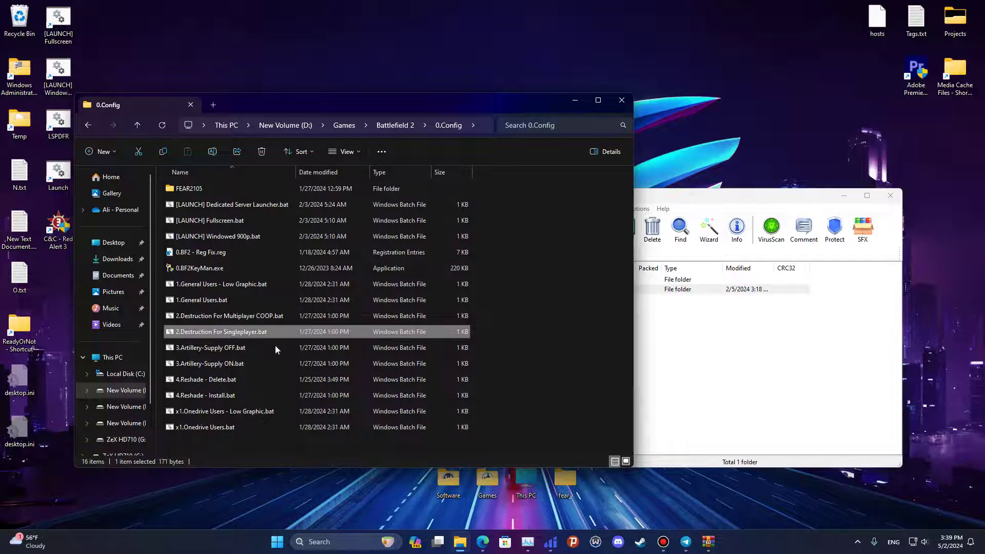
{"action": "key", "text": "Return"}
{"action": "key", "text": "Return"}
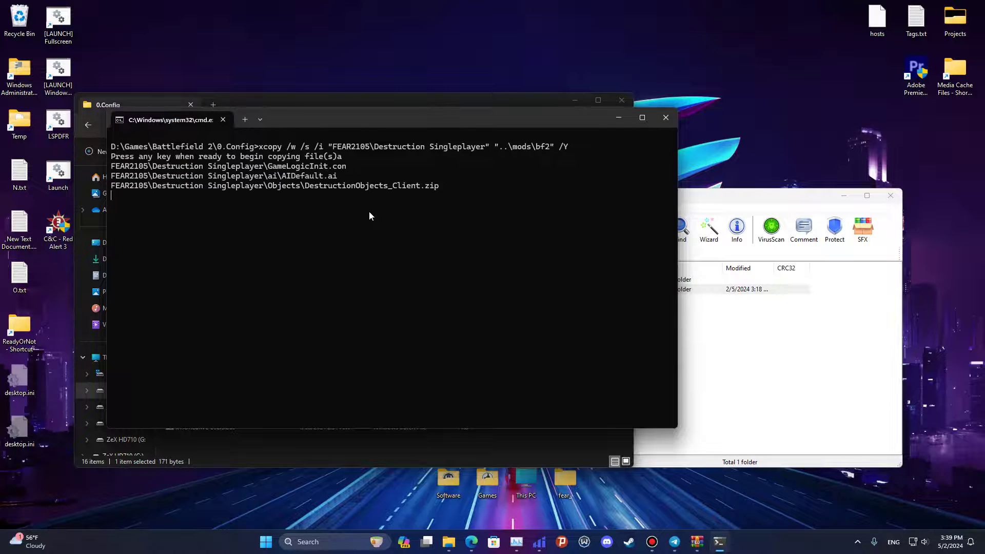
{"action": "key", "text": "Return"}
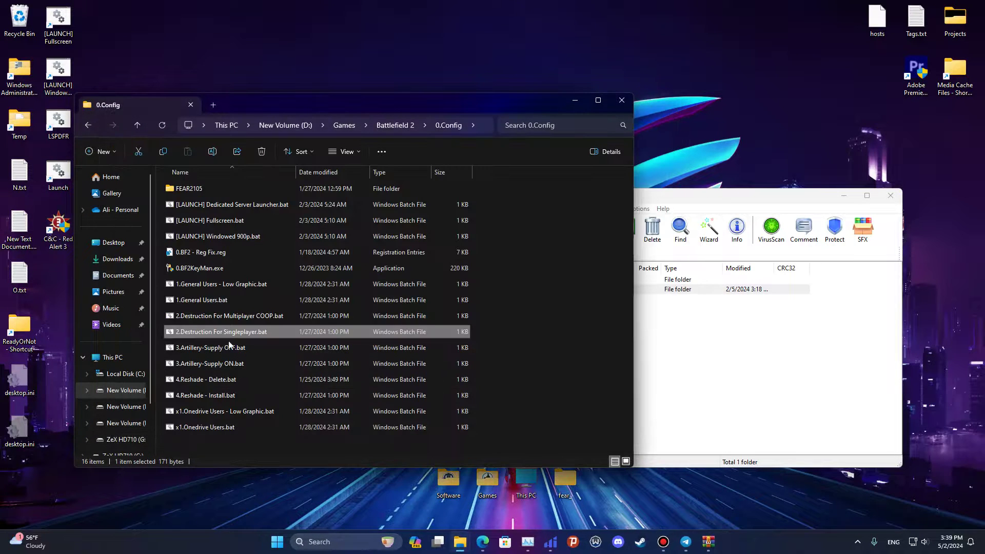
- Run 3.Artillery-Supply ON.bat to copy the Artillery ON files into mods\bf2\python\game\gamemodes
{"action": "left_click_drag", "start_coordinate": [492, 342], "coordinate": [453, 360]}
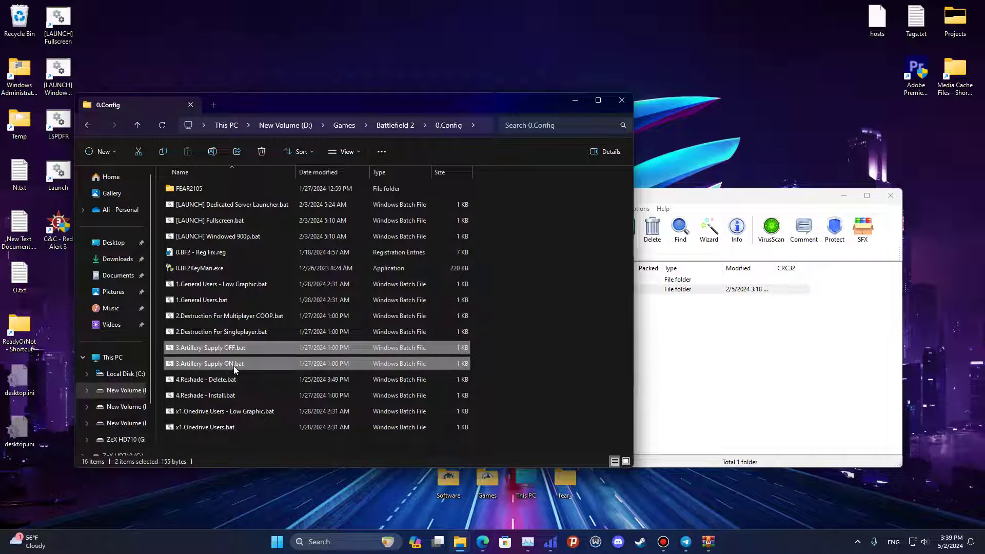
{"action": "left_click", "coordinate": [469, 363]}
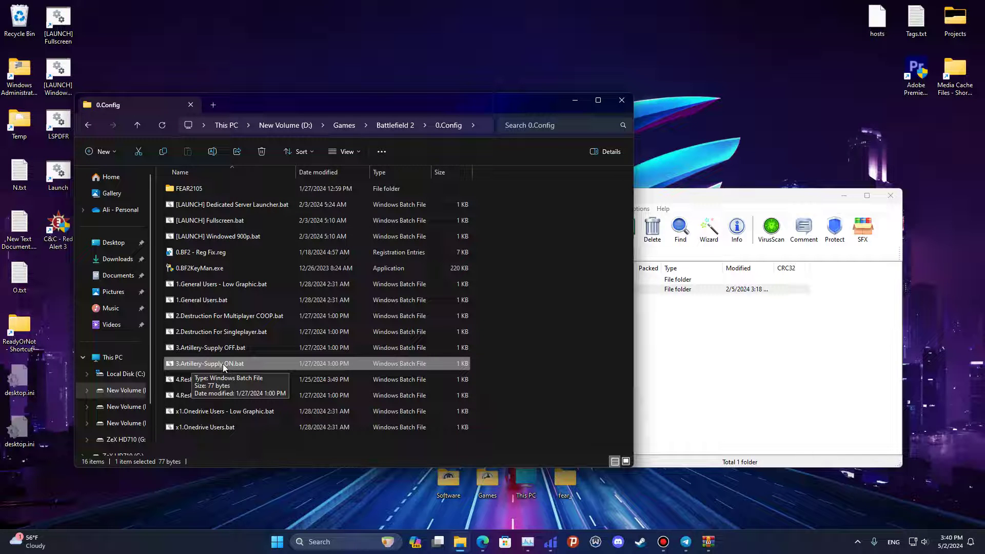
{"action": "double_click", "coordinate": [223, 364]}
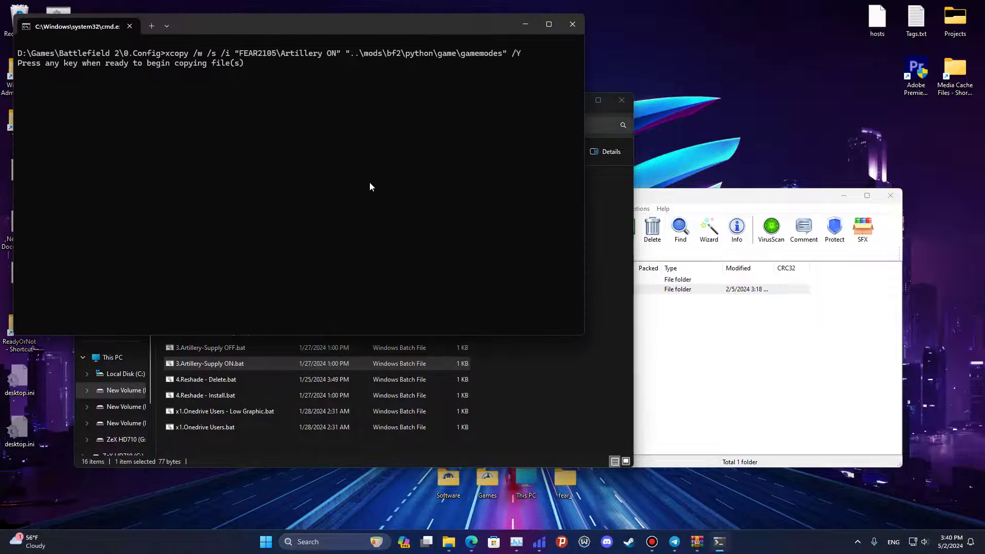
{"action": "key", "text": "Return"}
- Run 4.Reshade - Install.bat from the 0.Config folder to install ReShade for the game
{"action": "left_click", "coordinate": [223, 383]}
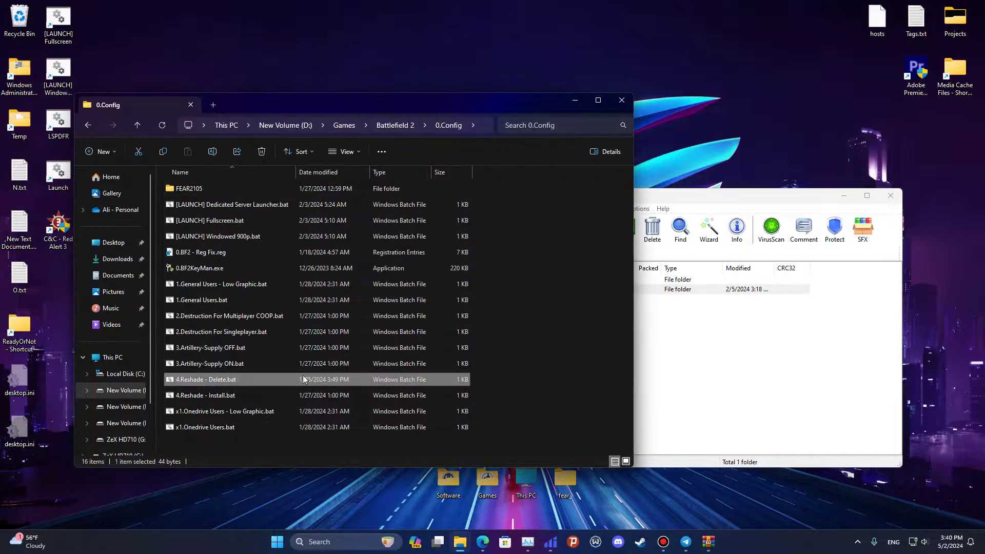
{"action": "left_click", "coordinate": [450, 393], "text": "shift"}
{"action": "left_click", "coordinate": [210, 380]}
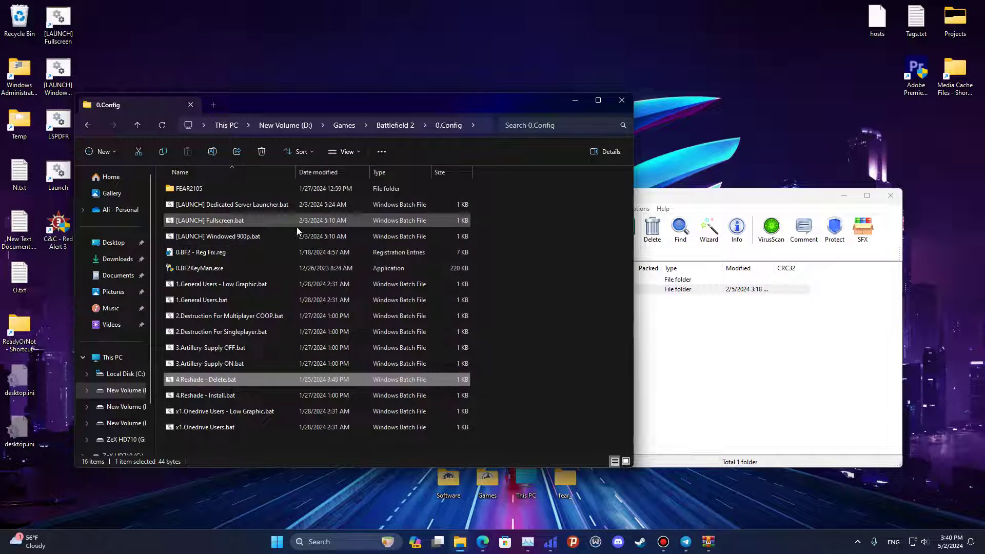
{"action": "left_click", "coordinate": [226, 396]}
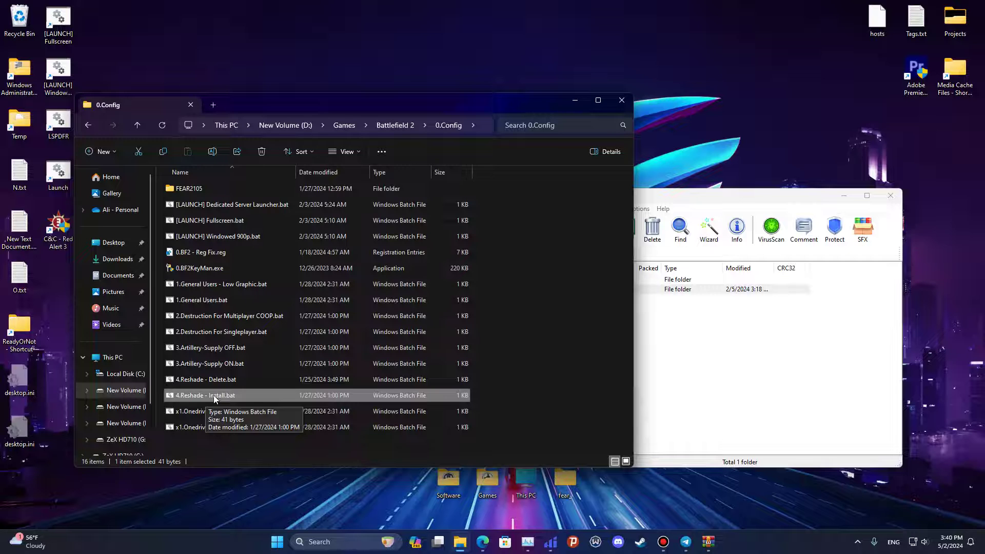
{"action": "double_click", "coordinate": [235, 396]}
{"action": "key", "text": "Return"}
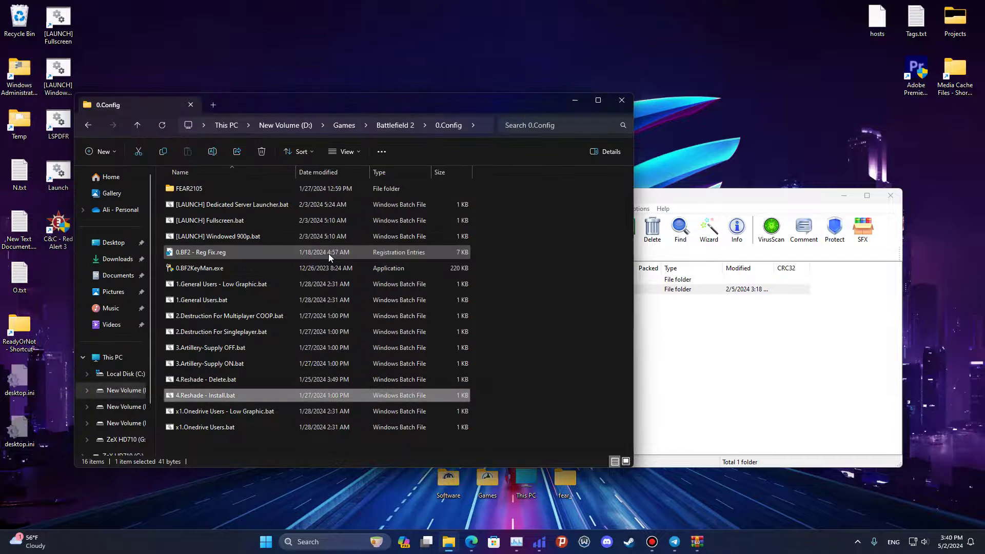
{"action": "left_click", "coordinate": [534, 367]}
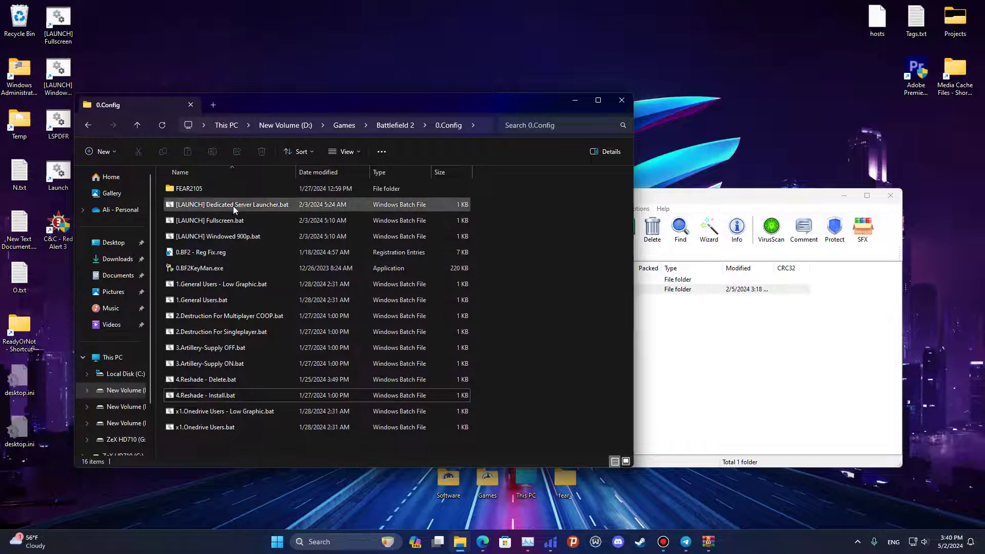
- Check the size and file count of the Battlefield 2 folder in D:\Games through its properties, and close them
{"action": "left_click", "coordinate": [195, 189]}
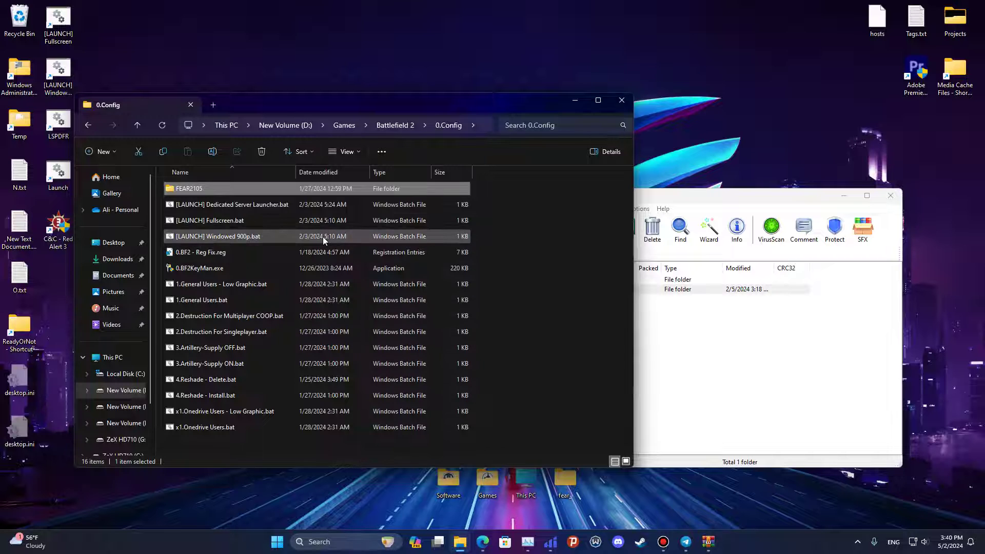
{"action": "key", "text": "alt+Up"}
{"action": "key", "text": "alt+Up"}
{"action": "right_click", "coordinate": [183, 205]}
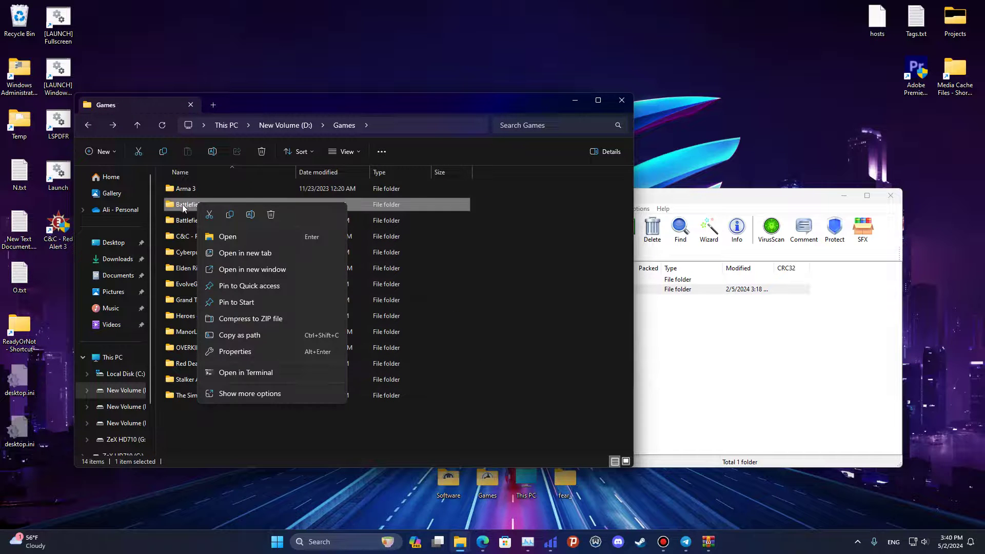
{"action": "left_click", "coordinate": [235, 352]}
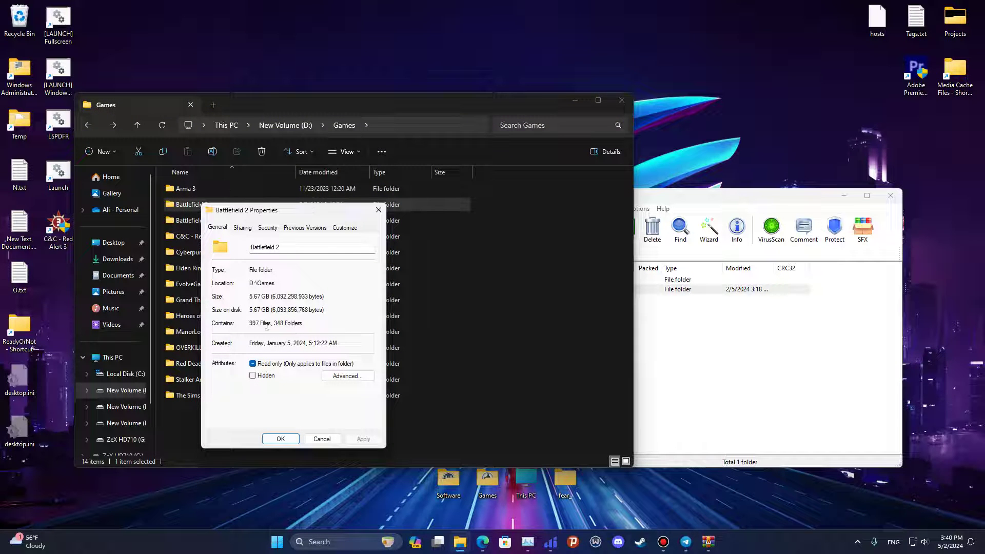
{"action": "left_click_drag", "start_coordinate": [263, 296], "coordinate": [249, 296]}
{"action": "left_click_drag", "start_coordinate": [251, 210], "coordinate": [183, 206]}
{"action": "left_click", "coordinate": [185, 293]}
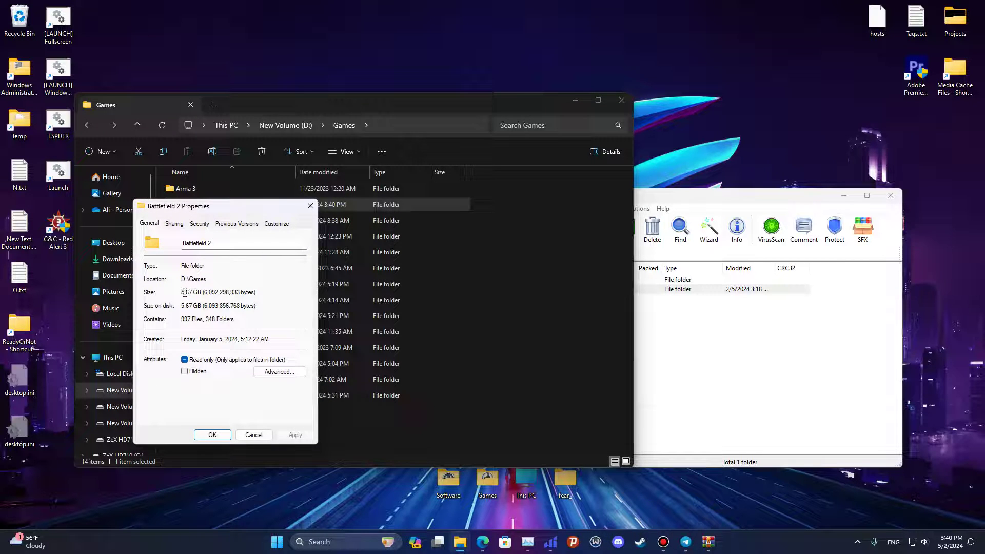
{"action": "double_click", "coordinate": [190, 293]}
{"action": "left_click", "coordinate": [188, 321]}
{"action": "left_click", "coordinate": [192, 320]}
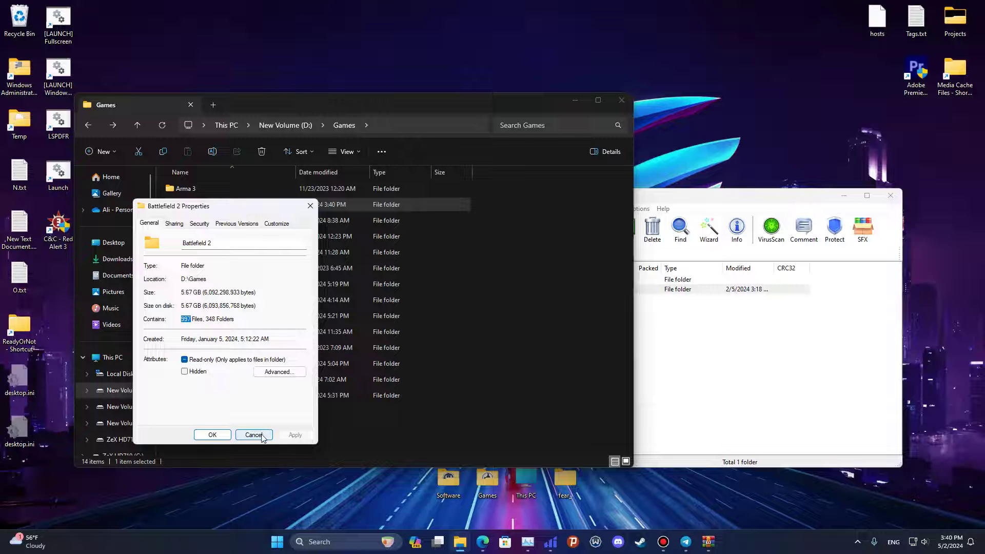
{"action": "left_click", "coordinate": [261, 435]}
- Launch the game with [LAUNCH] Fullscreen.bat from Battlefield 2\0.Config and log in with the Offline account
{"action": "double_click", "coordinate": [220, 208]}
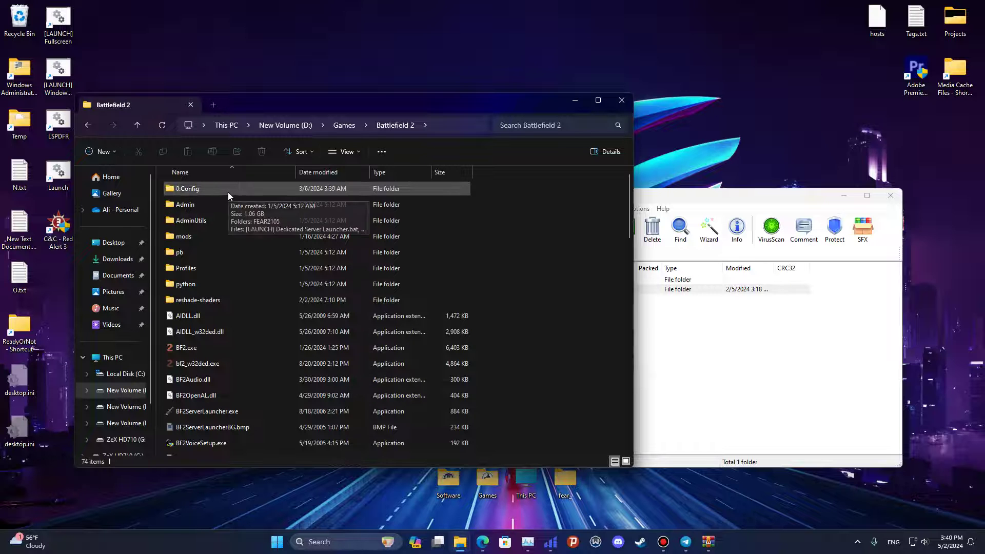
{"action": "double_click", "coordinate": [228, 192]}
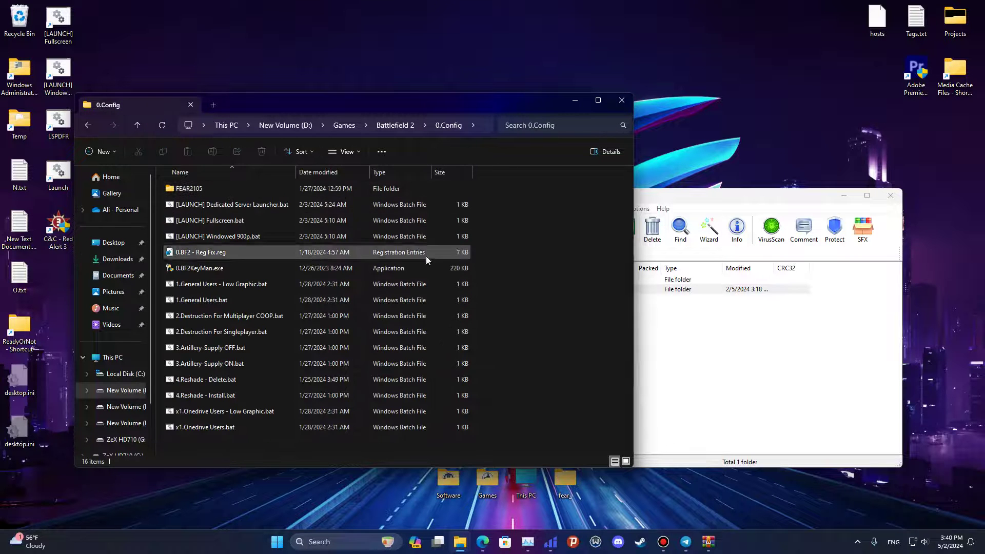
{"action": "left_click", "coordinate": [215, 219]}
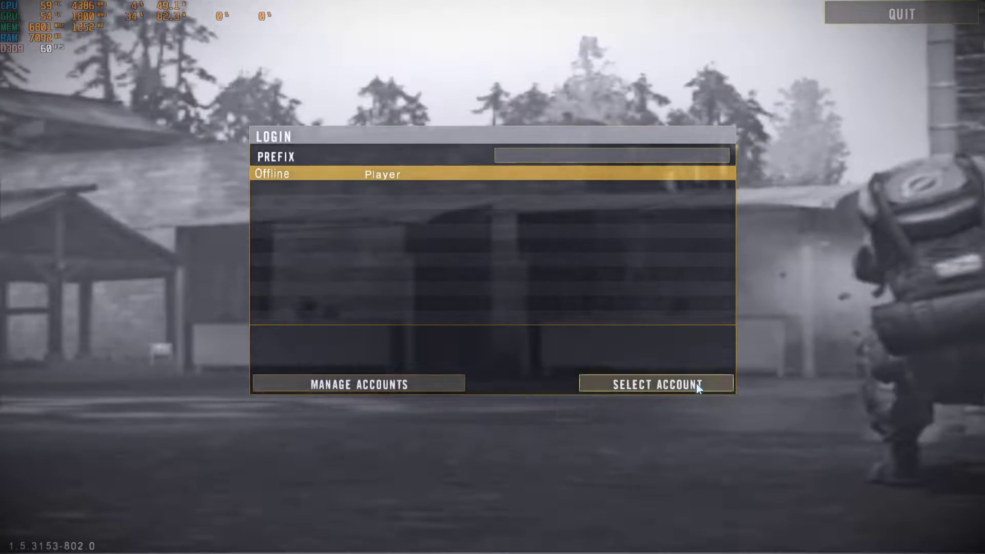
{"action": "left_click", "coordinate": [697, 383]}
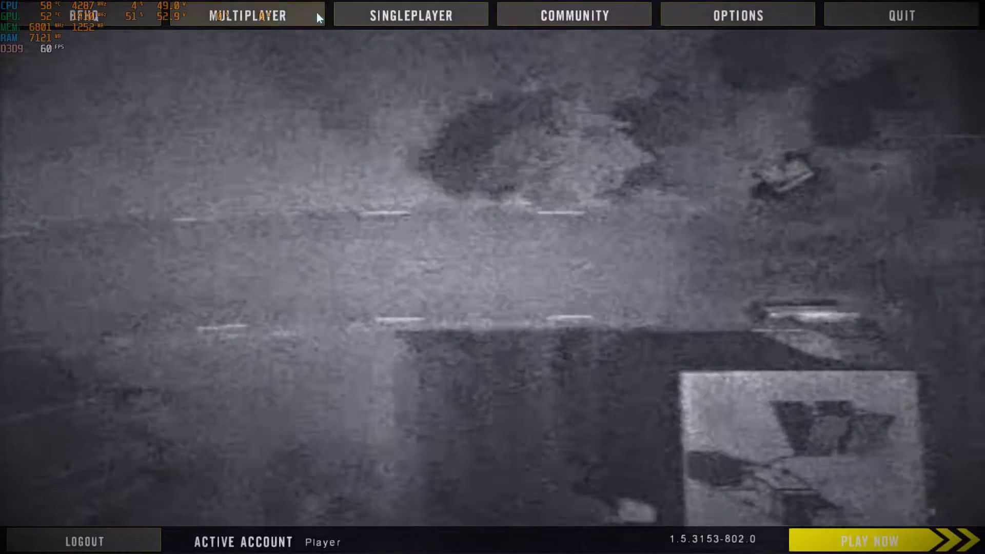
- Open the settings for creating a local multiplayer server and set the game mode to Co-op
{"action": "left_click", "coordinate": [356, 25]}
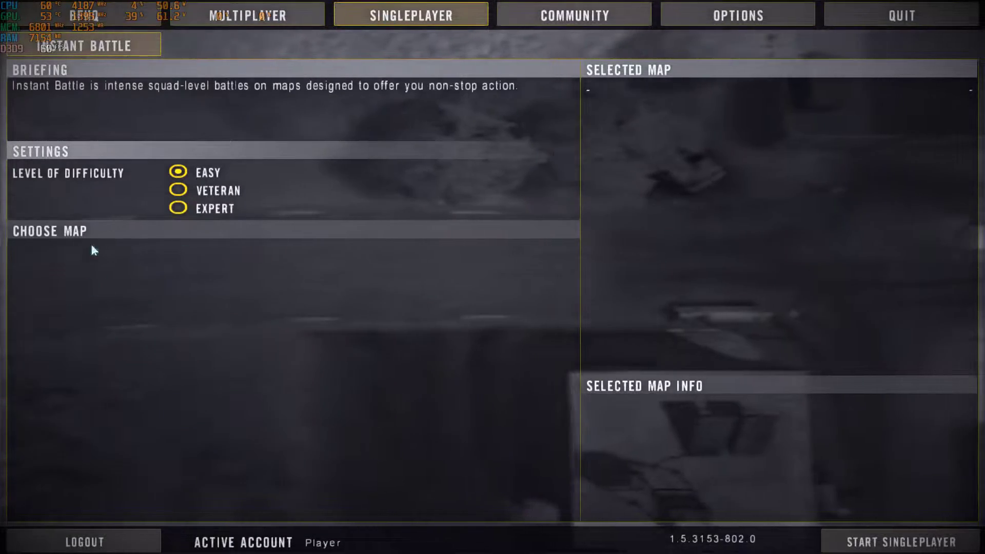
{"action": "left_click", "coordinate": [256, 12]}
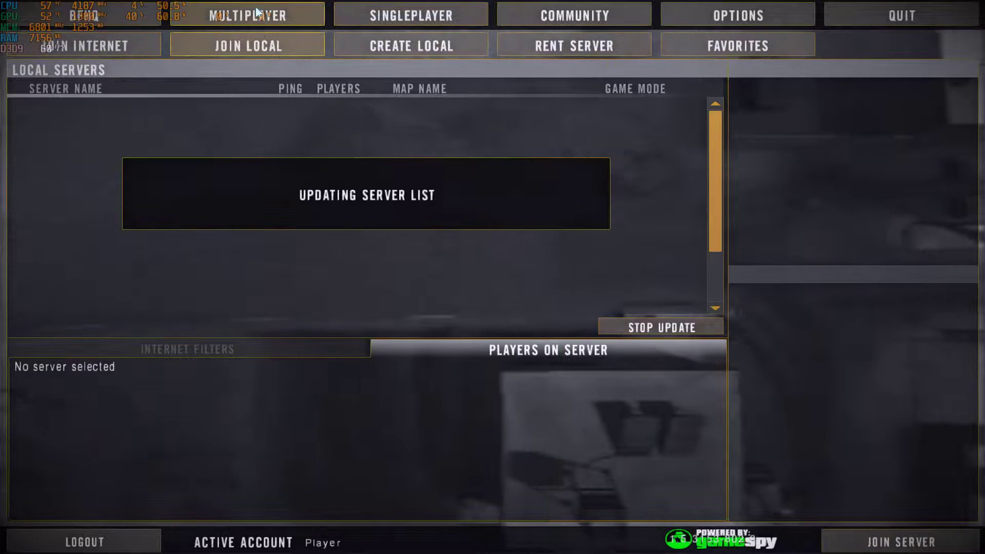
{"action": "left_click", "coordinate": [388, 46]}
{"action": "left_click", "coordinate": [261, 294]}
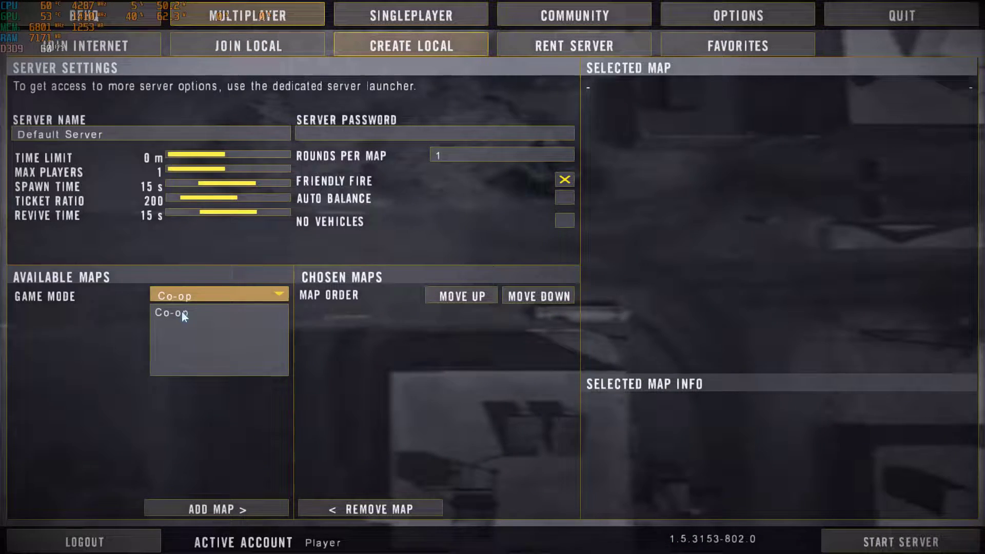
{"action": "left_click", "coordinate": [193, 313]}
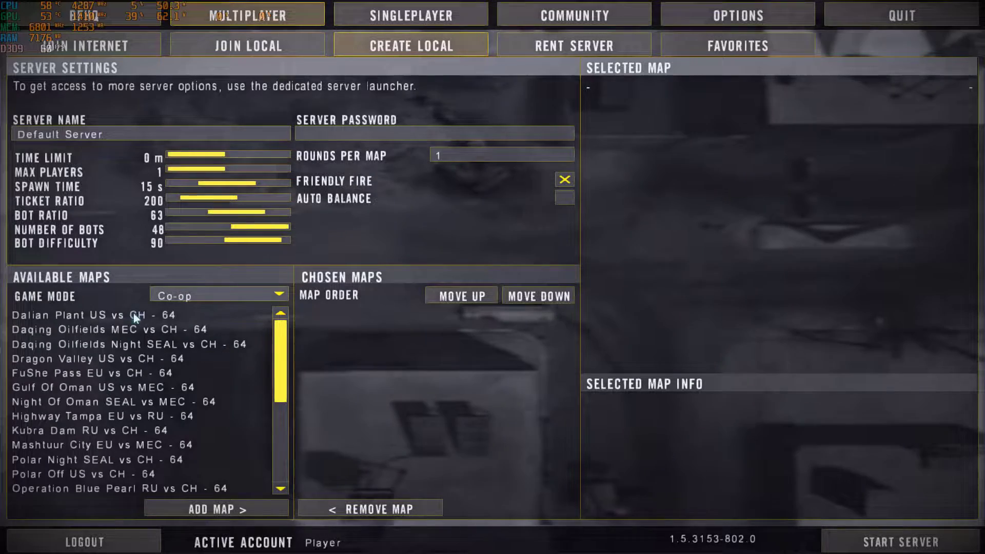
- Browse the available maps, add Dalian Plant US vs CH - 64 to the chosen maps, and start the local server
{"action": "scroll", "coordinate": [290, 355], "scroll_direction": "down", "scroll_amount": 3}
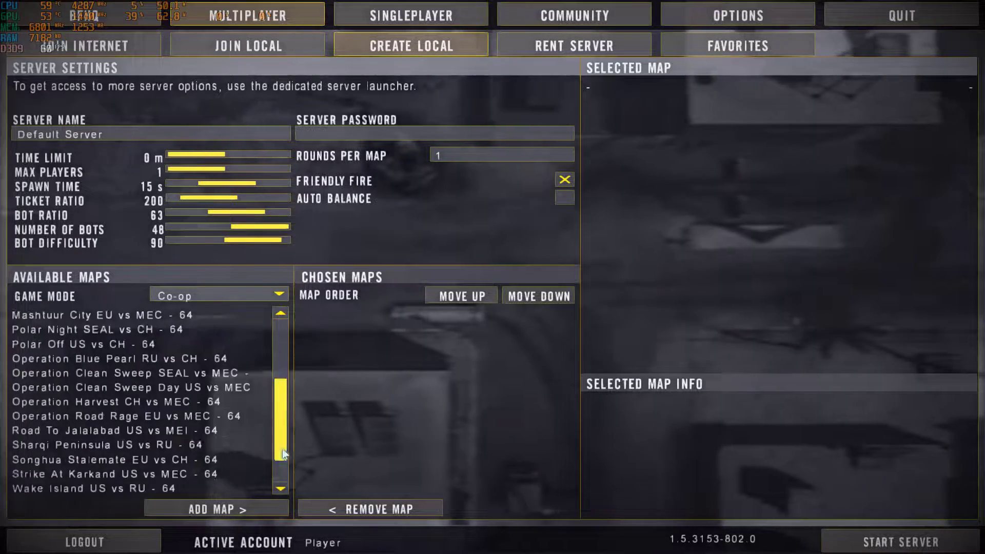
{"action": "scroll", "coordinate": [153, 349], "scroll_direction": "up", "scroll_amount": 3}
{"action": "left_click", "coordinate": [128, 373]}
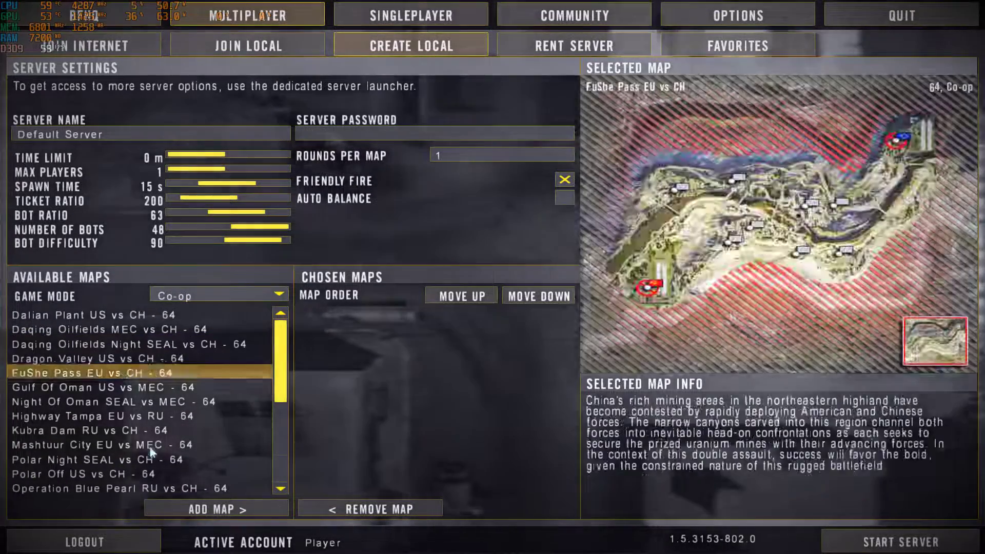
{"action": "left_click", "coordinate": [154, 445]}
{"action": "left_click", "coordinate": [162, 344]}
{"action": "left_click", "coordinate": [162, 315]}
{"action": "double_click", "coordinate": [162, 315]}
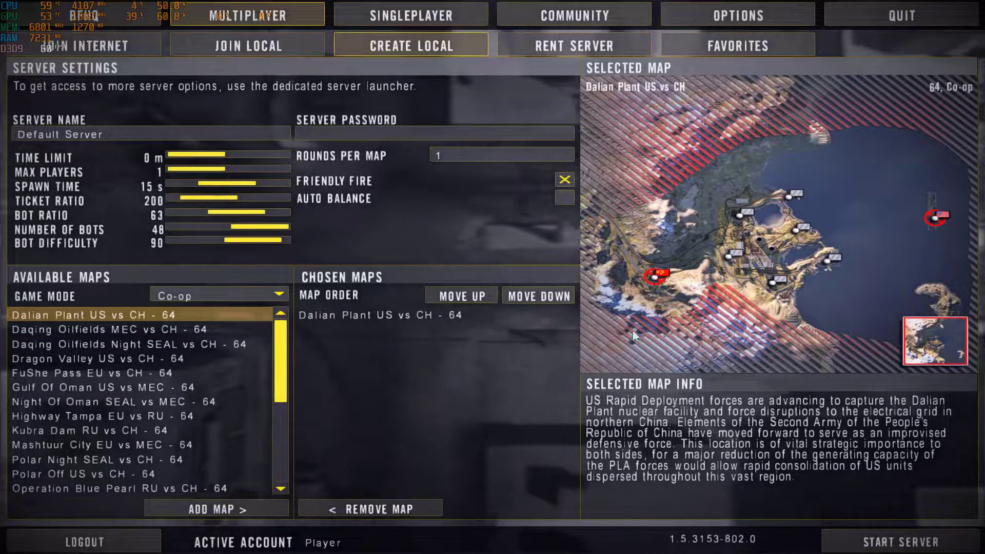
{"action": "left_click", "coordinate": [895, 541]}
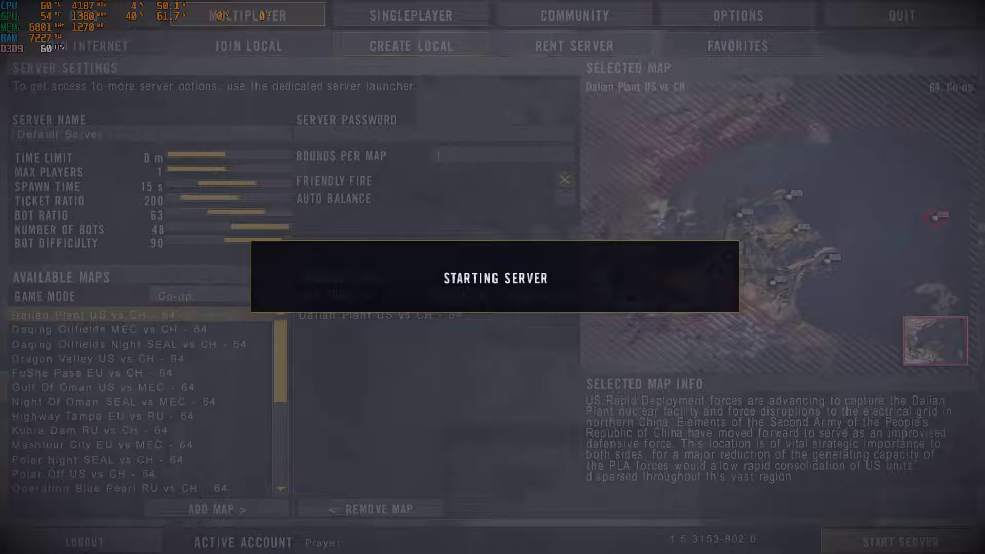